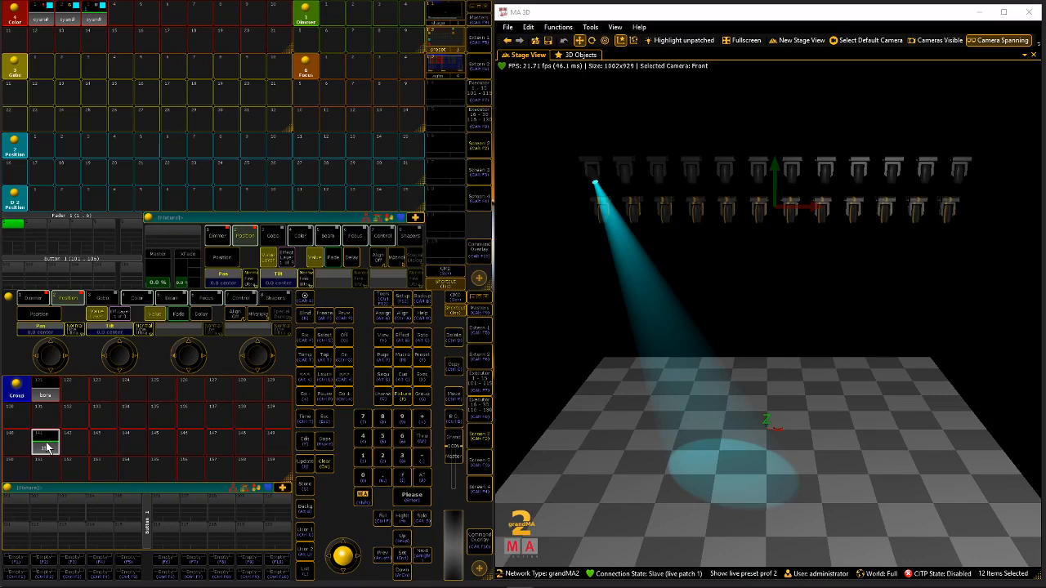
Select the lower row of twelve fixtures, tilt their beams forward over the stage and colour them cyan.
left_click(46, 447)
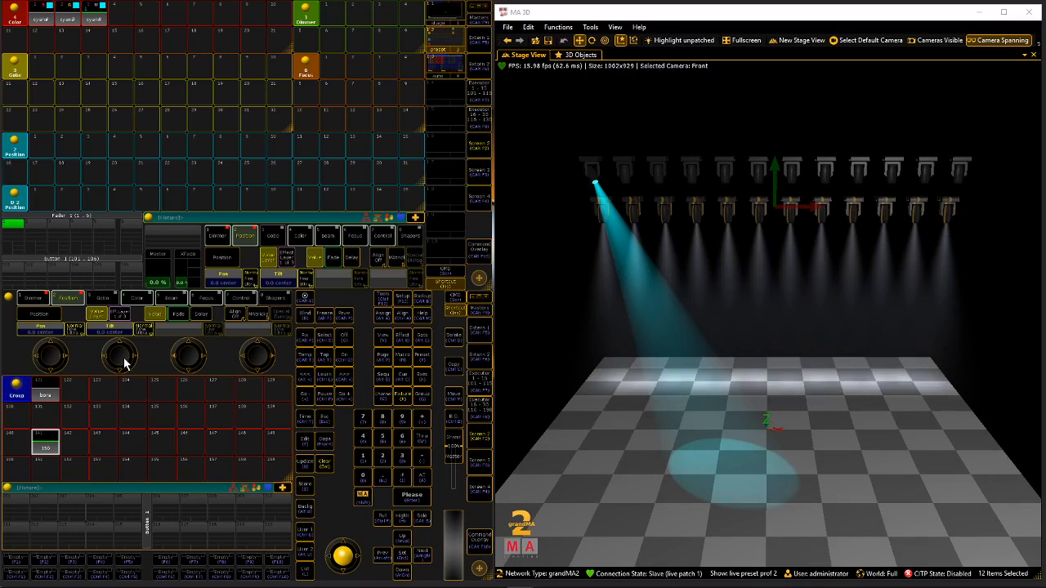
scroll(124, 362, "down", 2)
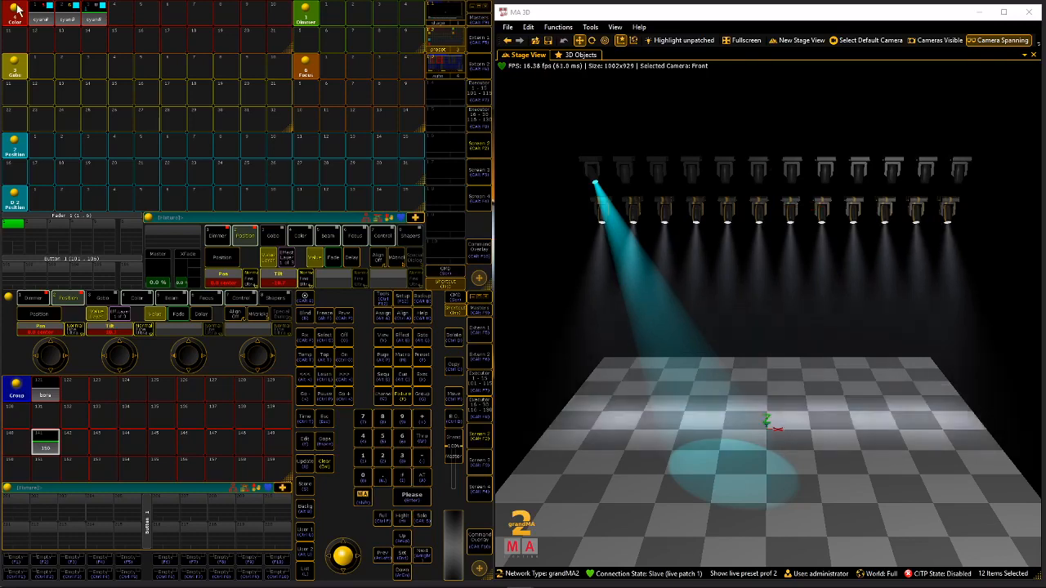
left_click(15, 10)
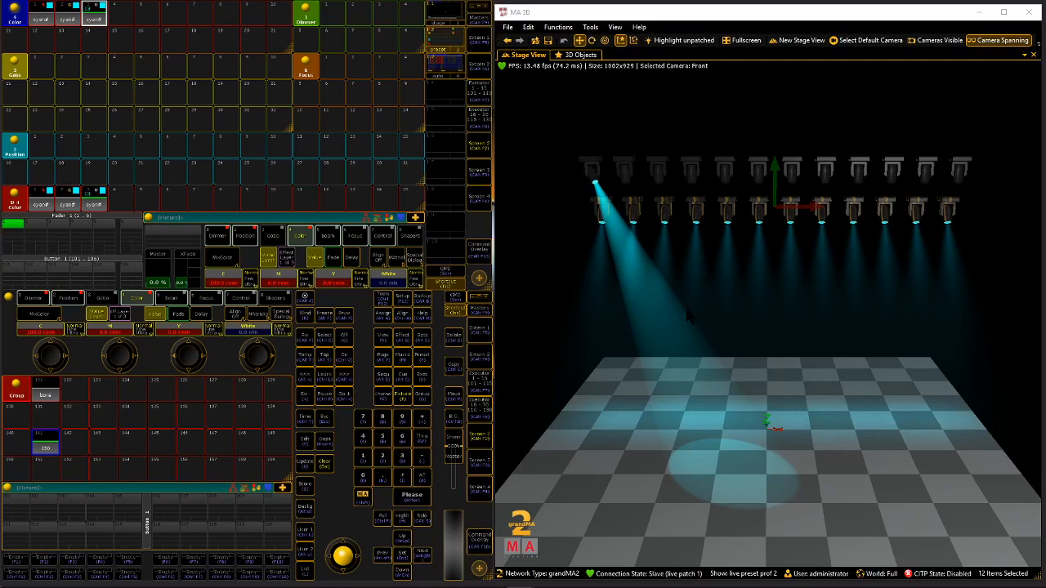
Examine the Color preset pool's options, including its default store setting.
left_click(13, 13)
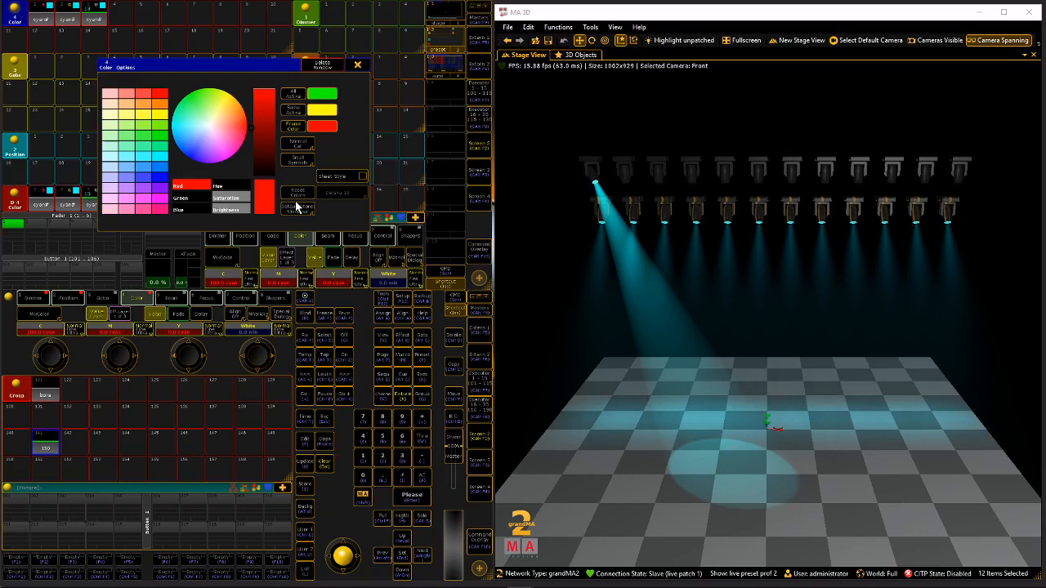
left_click(357, 65)
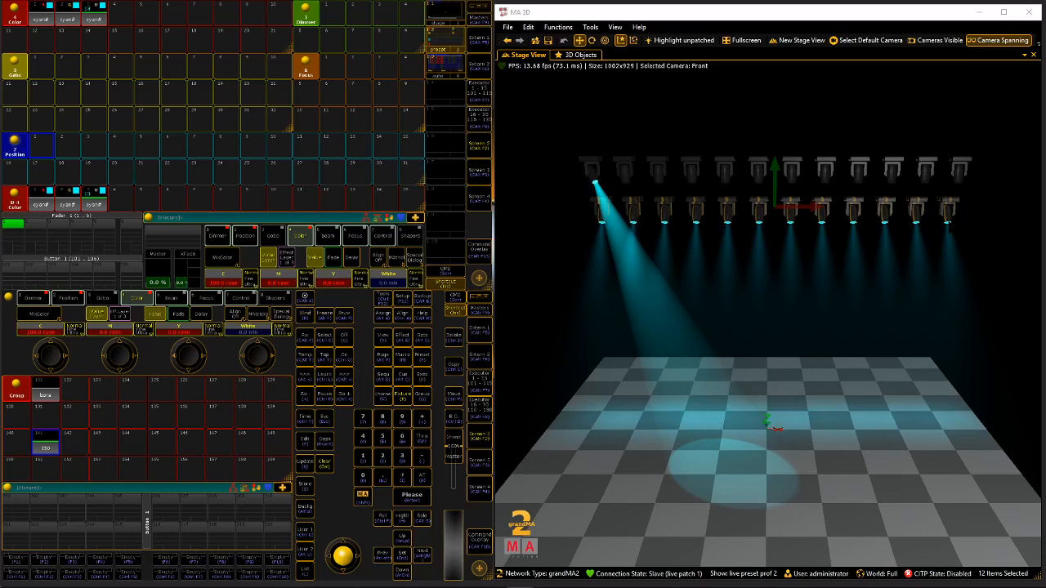
Start storing the selected fixtures' colour and choose the third Color preset, cyan, as the target.
key("s")
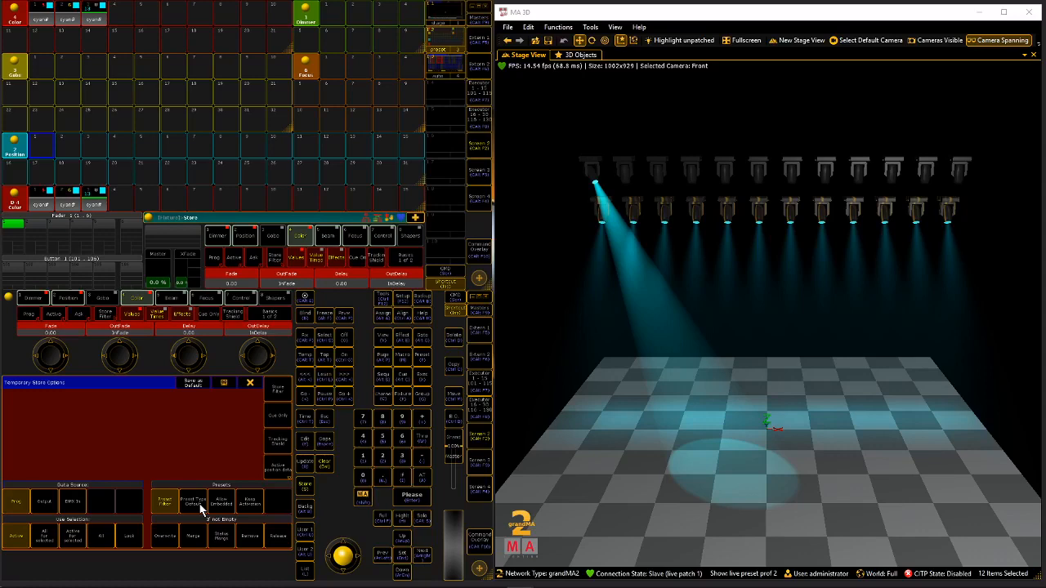
left_click(99, 15)
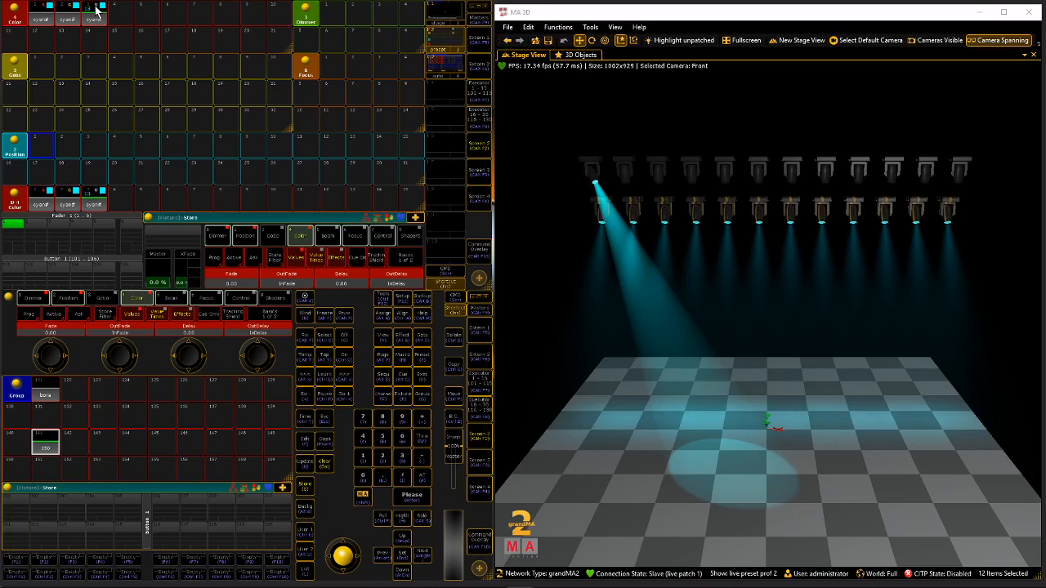
left_click(97, 9)
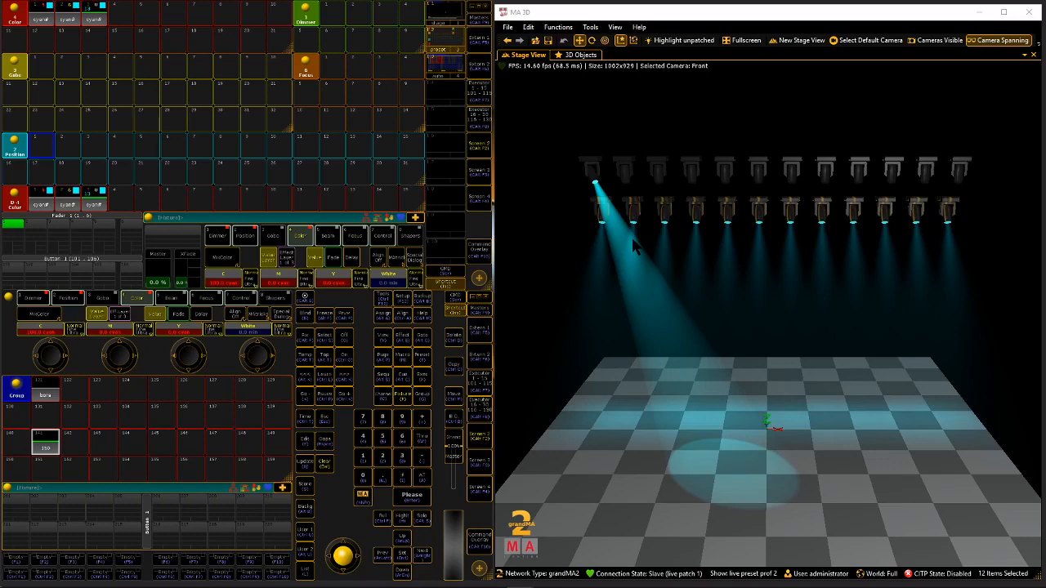
Clear the programmer, aim the first upper-row fixture at the stage centre and apply the third Color preset.
double_click(325, 463)
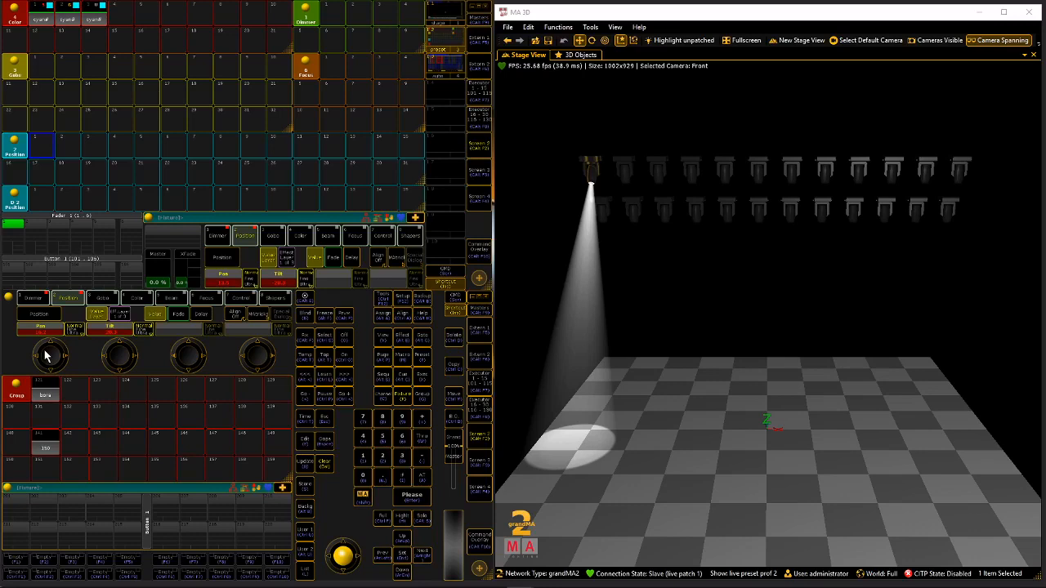
left_click_drag(45, 356, 104, 14)
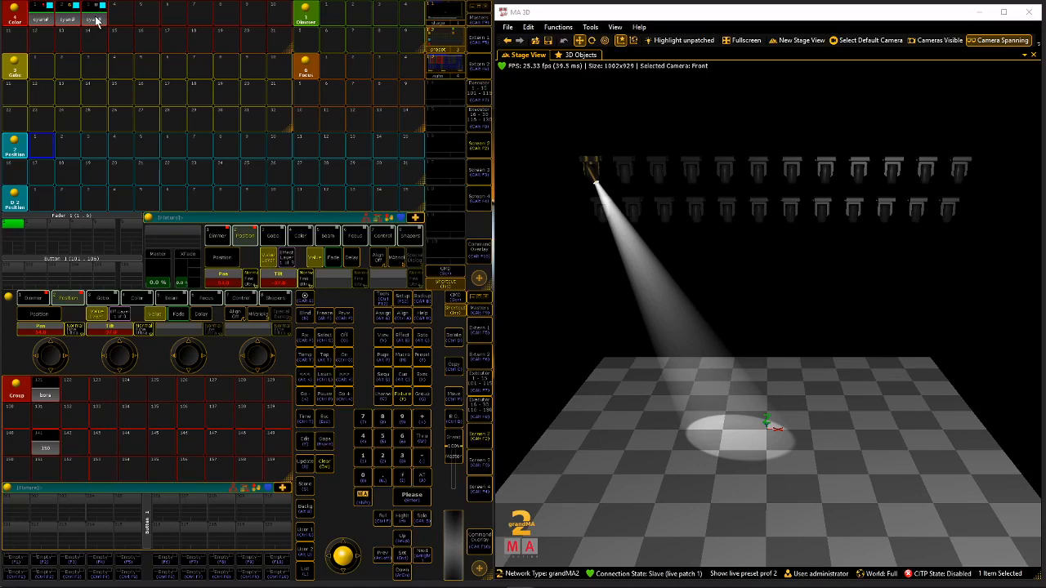
left_click(96, 20)
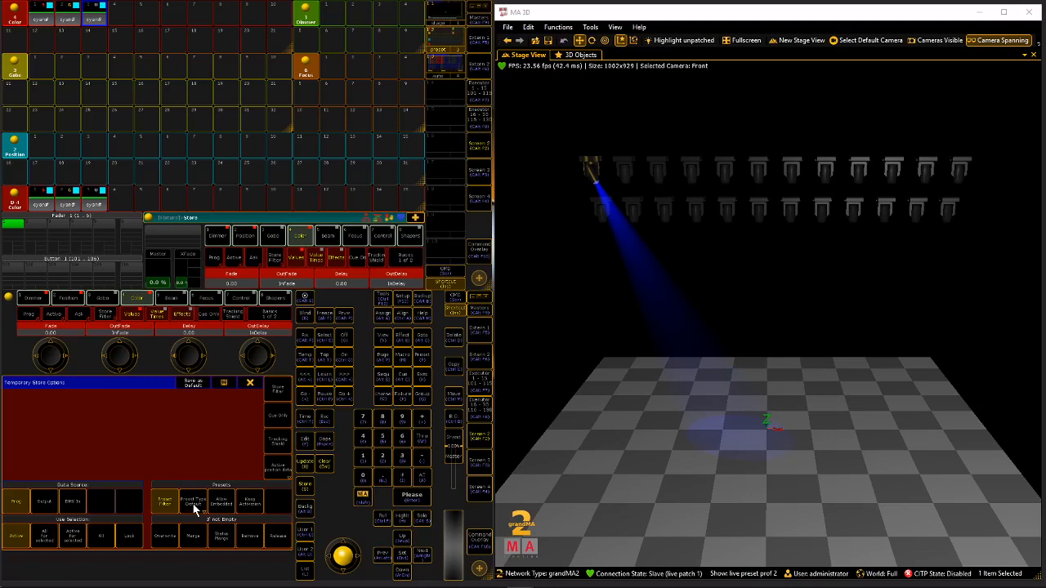
Merge the fixture's blue colour into the third Color preset, with the preset data stored as Global.
left_click(193, 504)
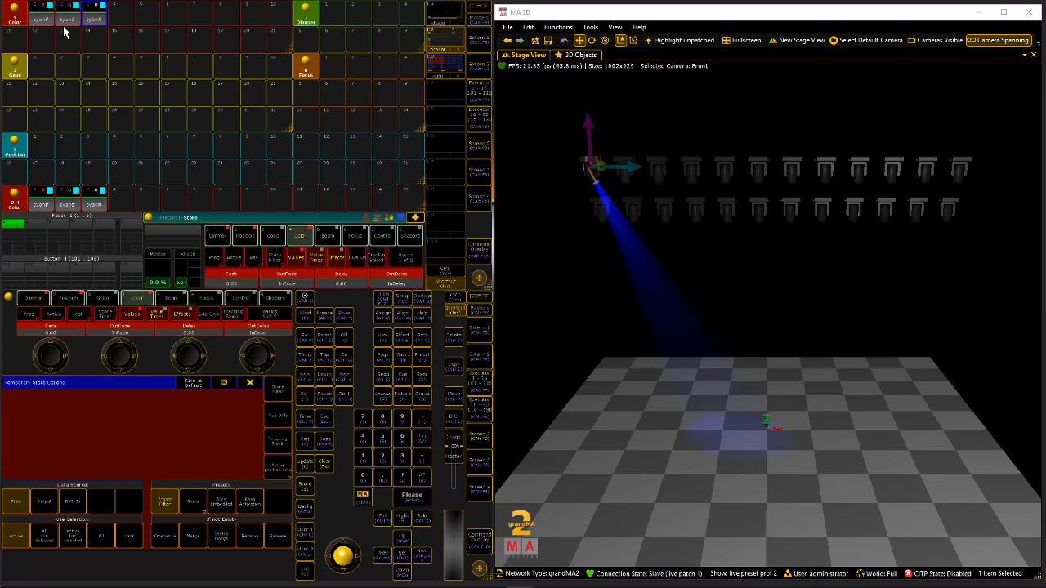
left_click(91, 20)
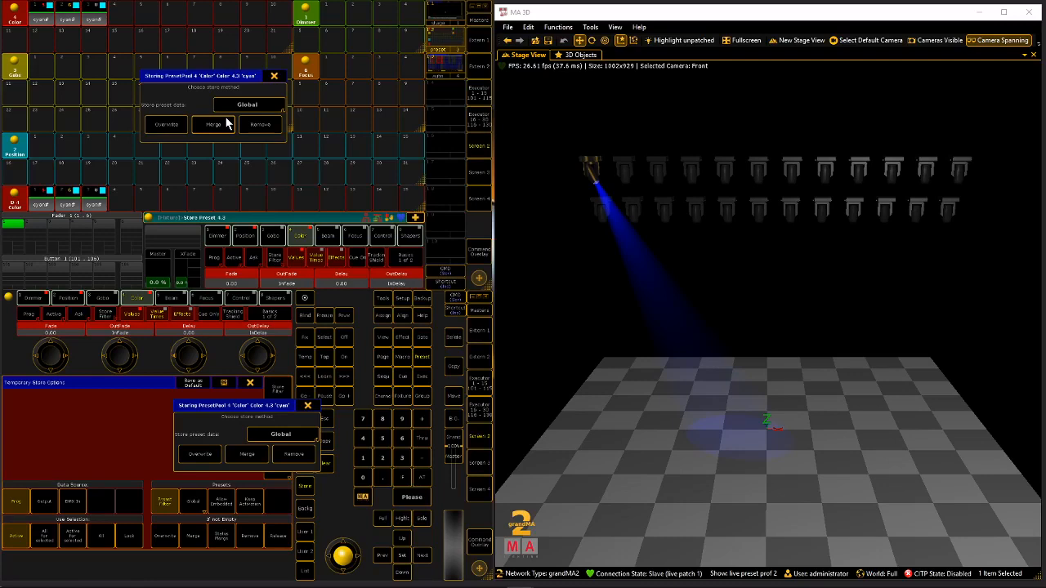
left_click(227, 123)
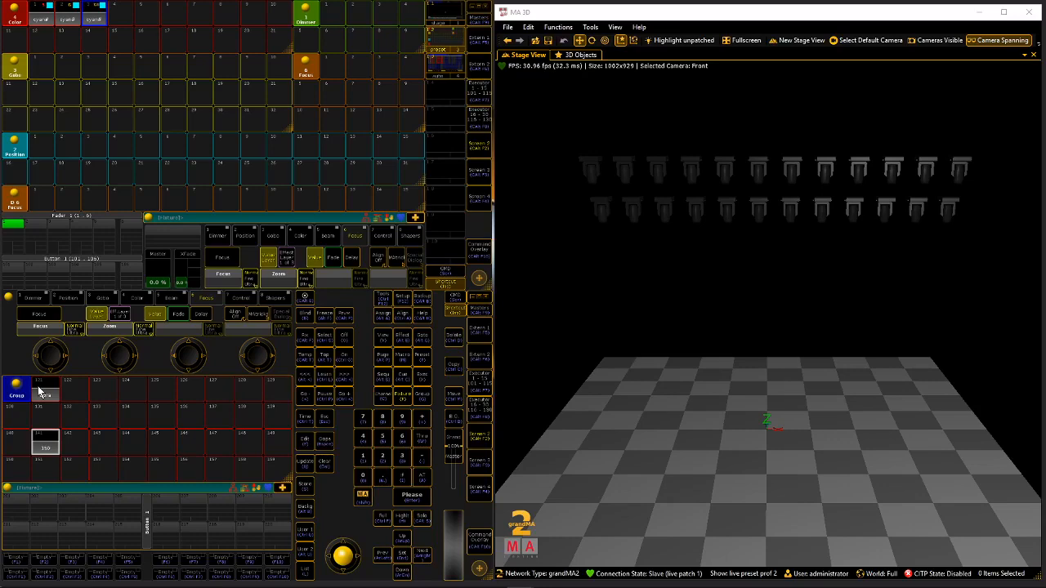
Select the bora group, aim its beams diagonally toward the stage's left side and store them as the first Position preset.
left_click(38, 385)
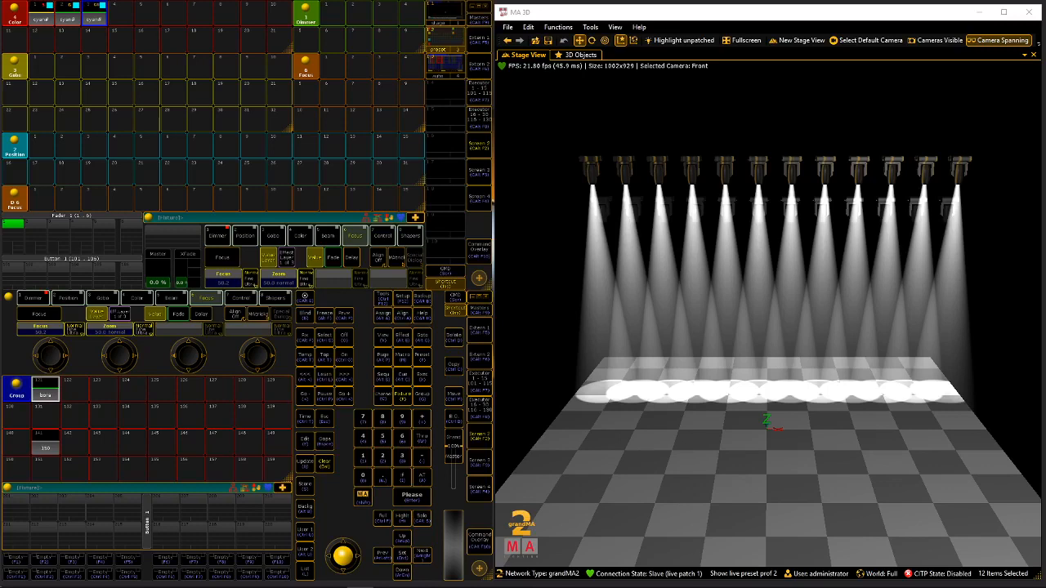
left_click(64, 299)
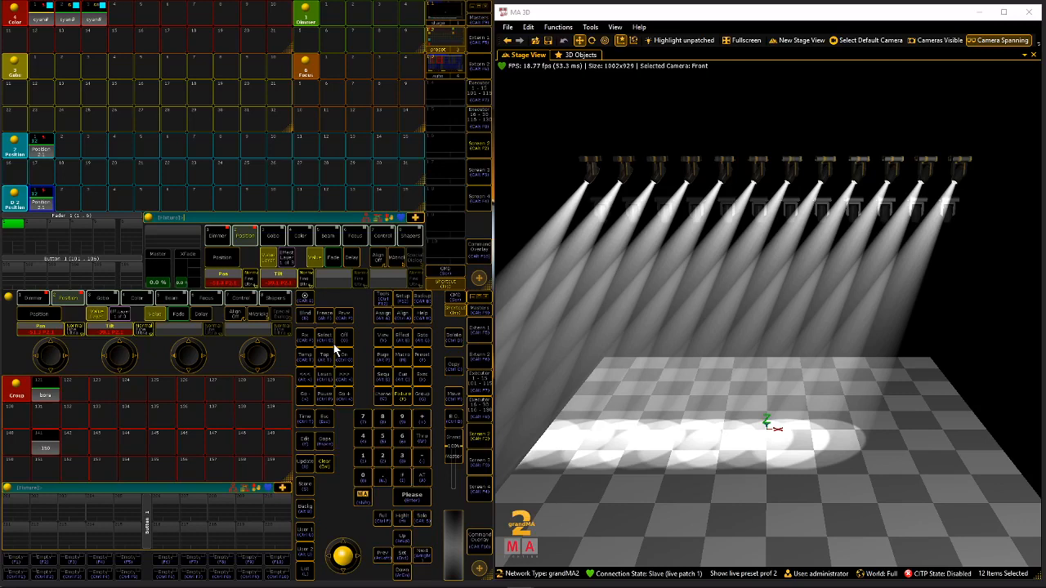
Label the first Position preset "jar".
key("alt+a")
key("alt+a")
left_click(37, 148)
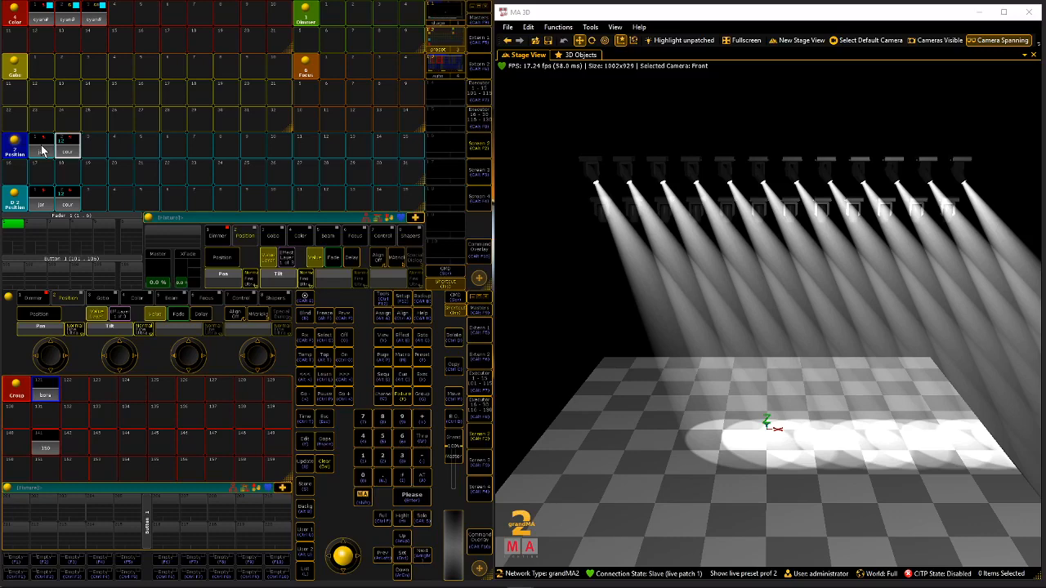
Alternate the bora group's positions, with even fixtures on the jar preset and odd fixtures on cour, and clear the selection.
left_click(42, 150)
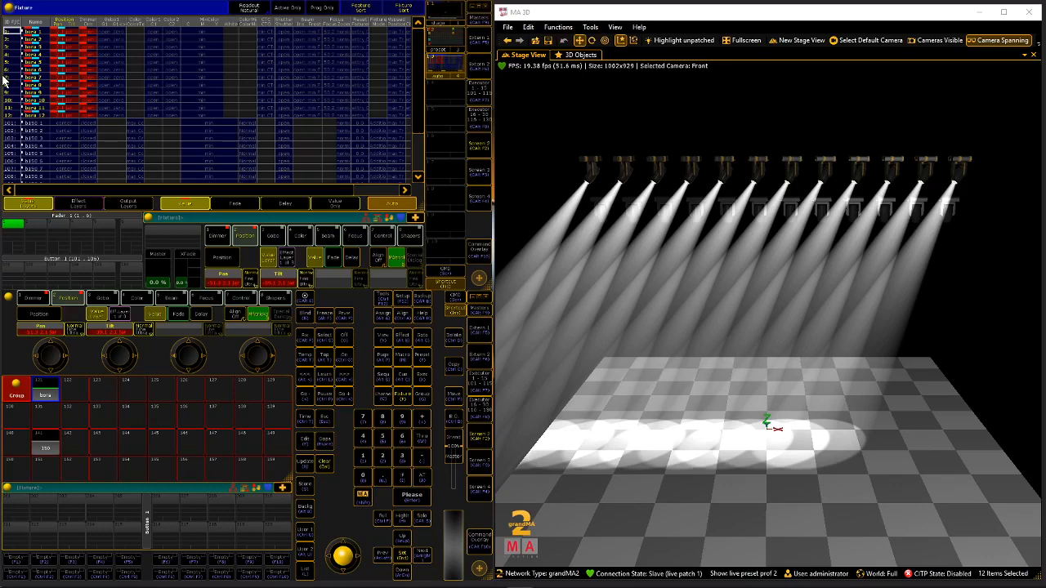
key("Left")
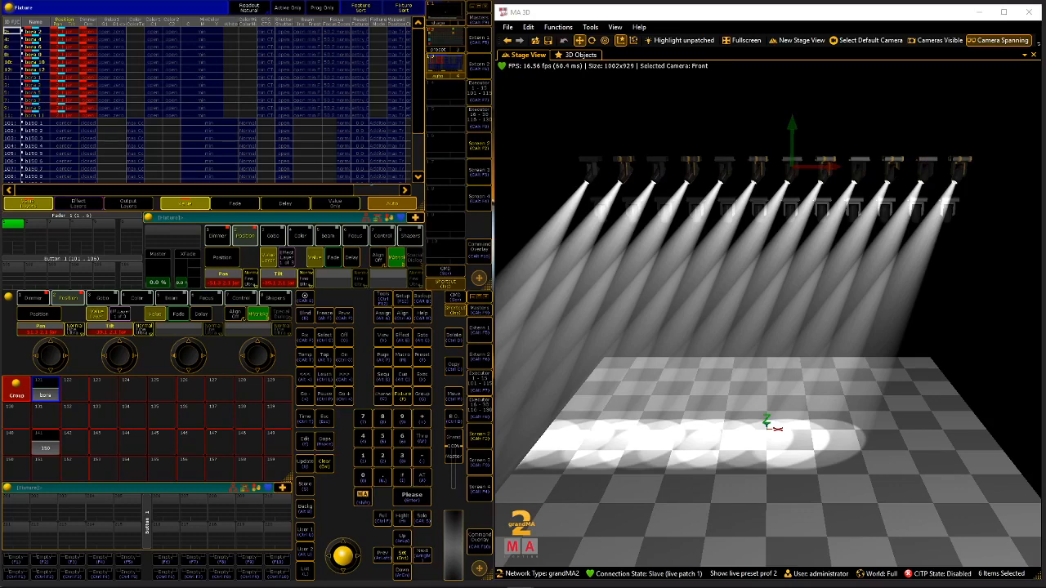
key("Right")
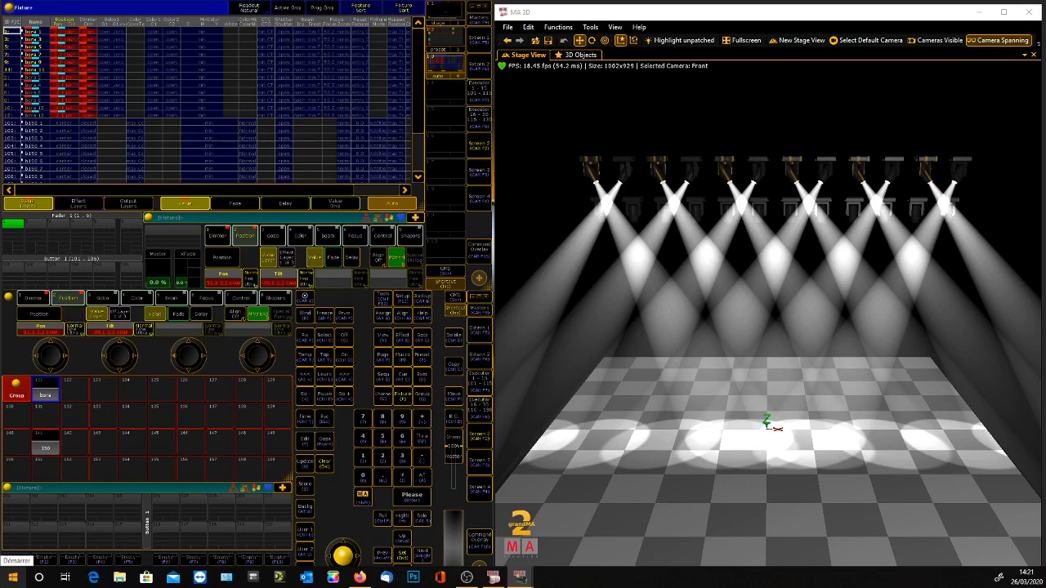
key("Delete")
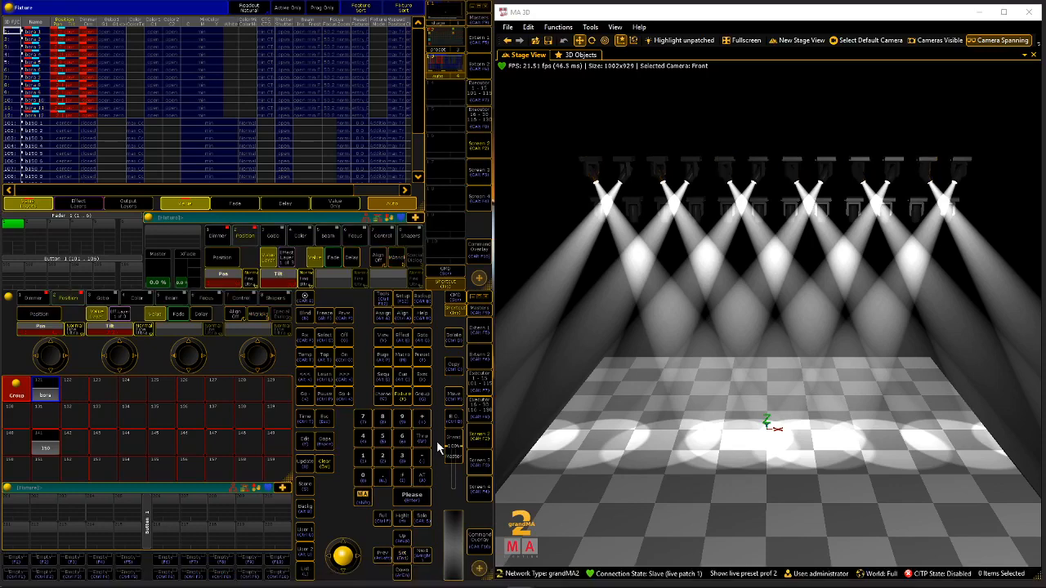
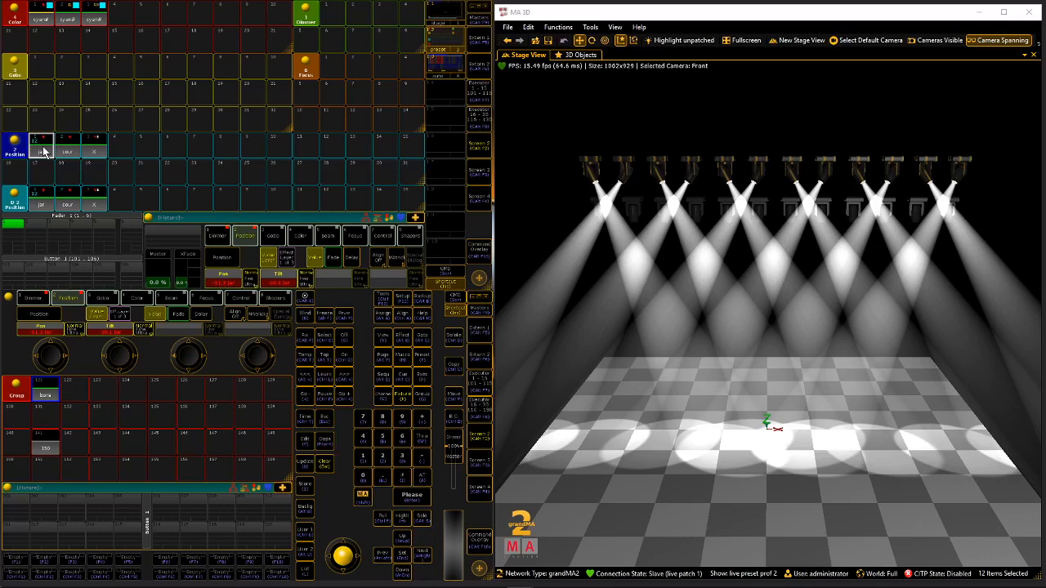
Recall the jar Position preset on the bora group and check the group's values in the fixture sheet.
left_click(45, 150)
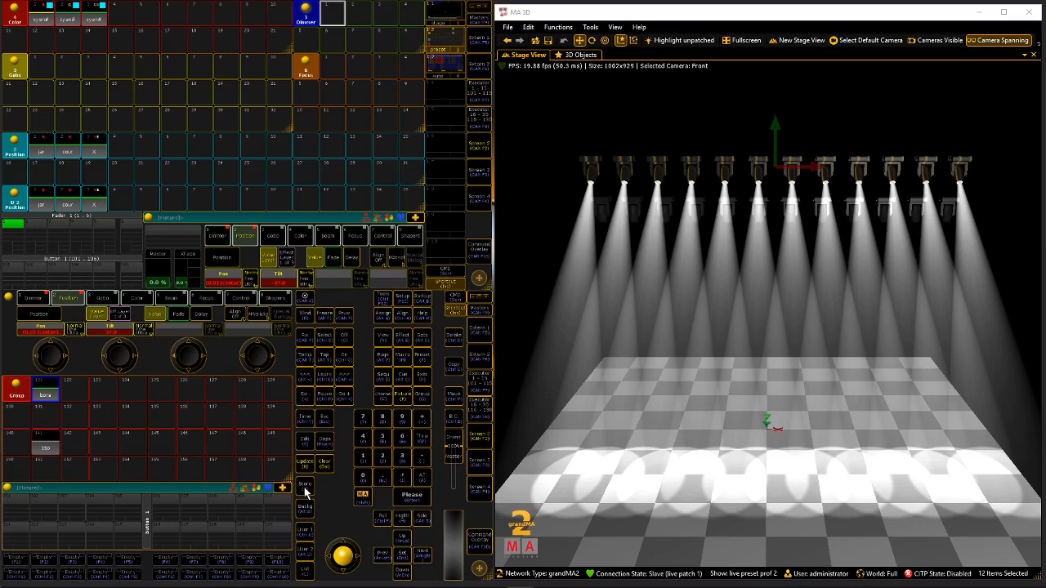
left_click(481, 10)
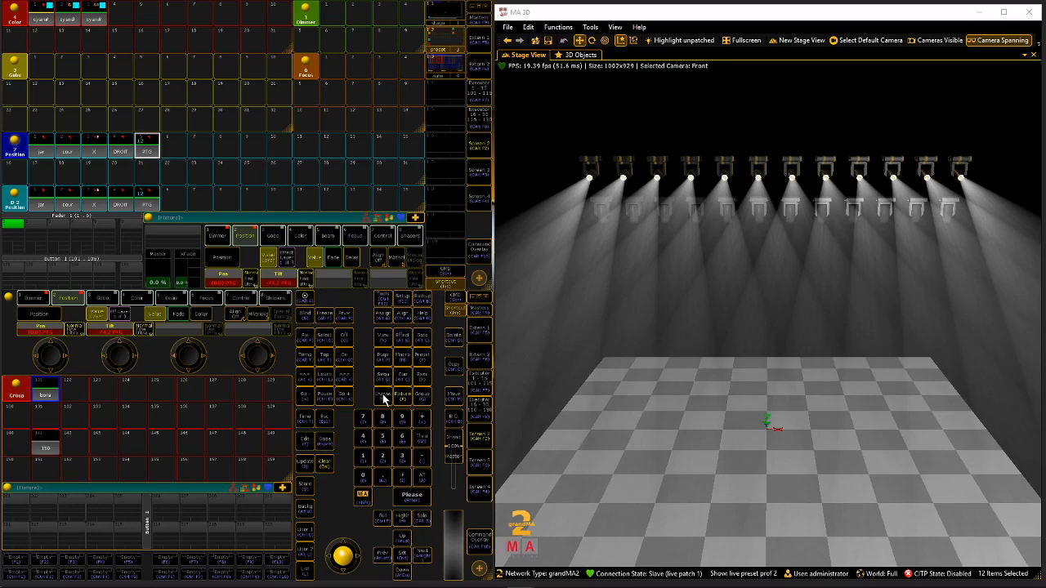
Store the bora group's current position as the sixth Position preset and label it "home".
left_click(173, 199)
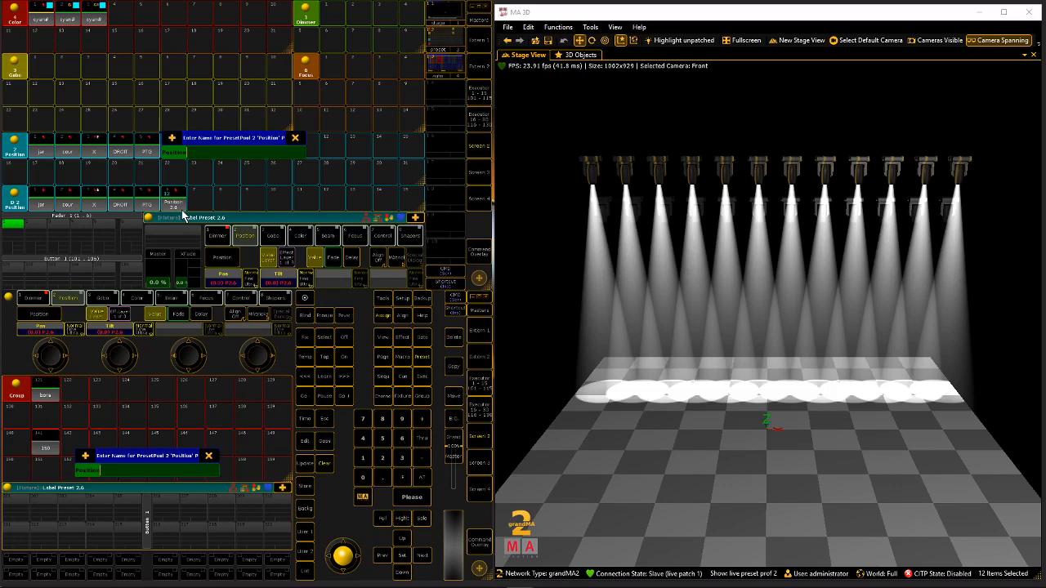
type("home")
key("Return")
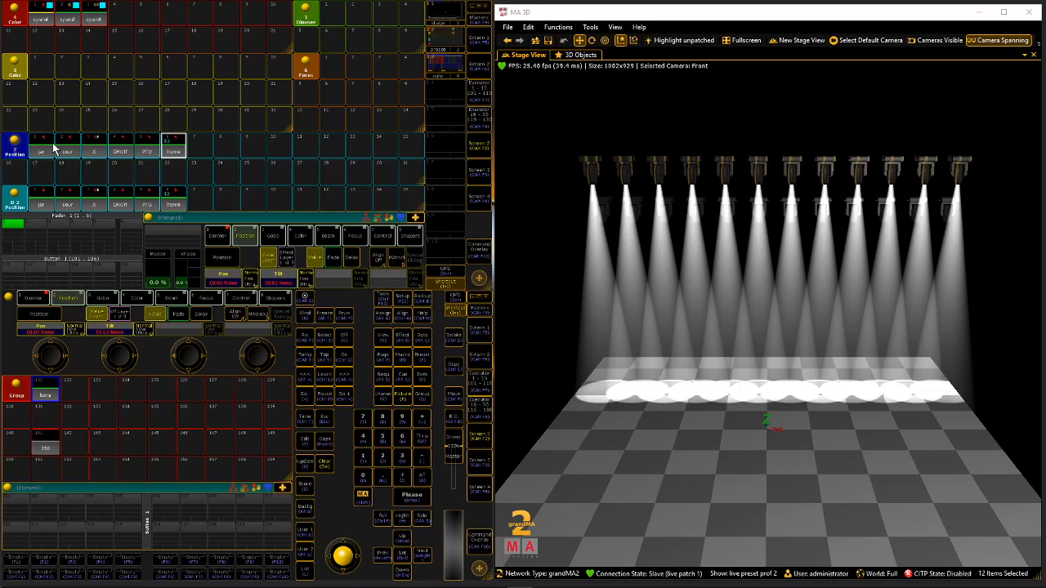
Store the bora group's position together with its magenta colour as the ninth Position preset, then check it in the fixture sheet and recall it.
left_click(54, 148)
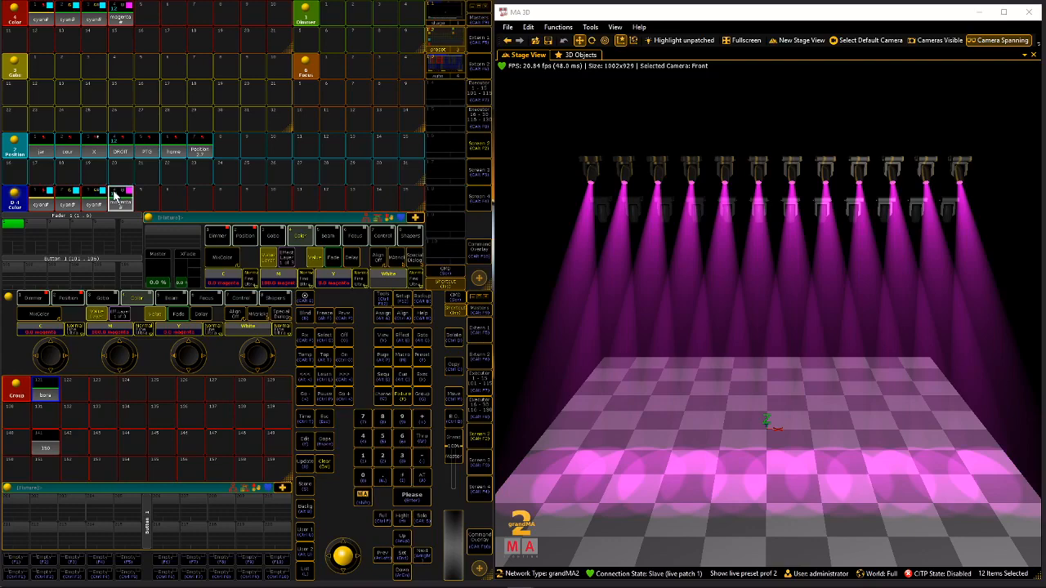
left_click(250, 147)
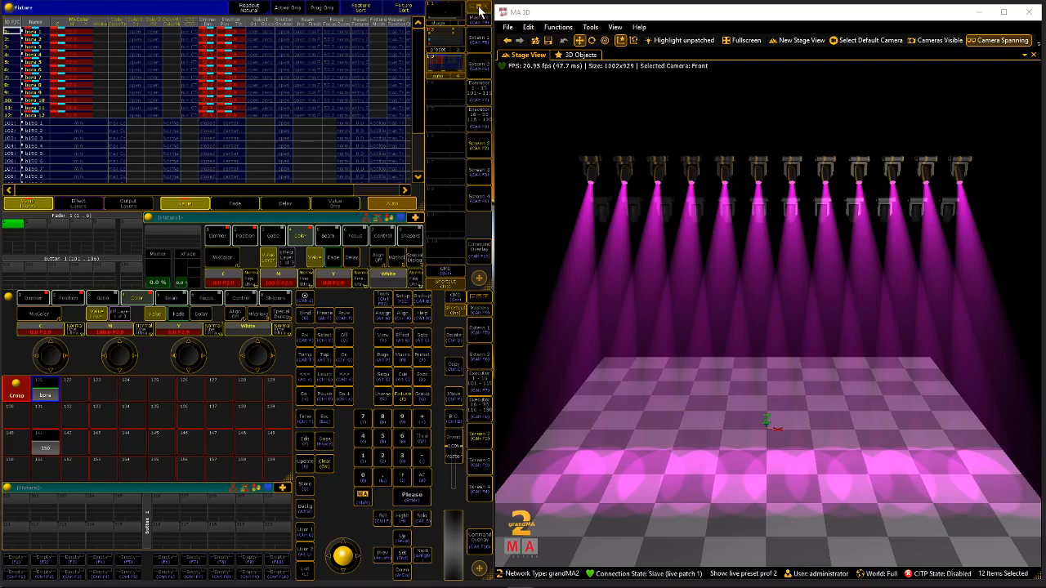
left_click(479, 8)
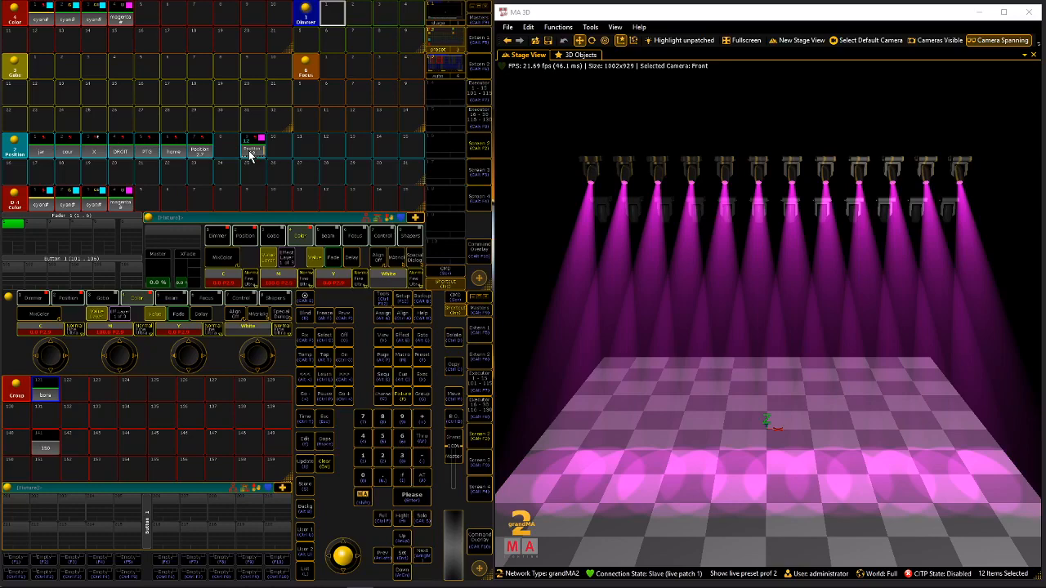
left_click(251, 153)
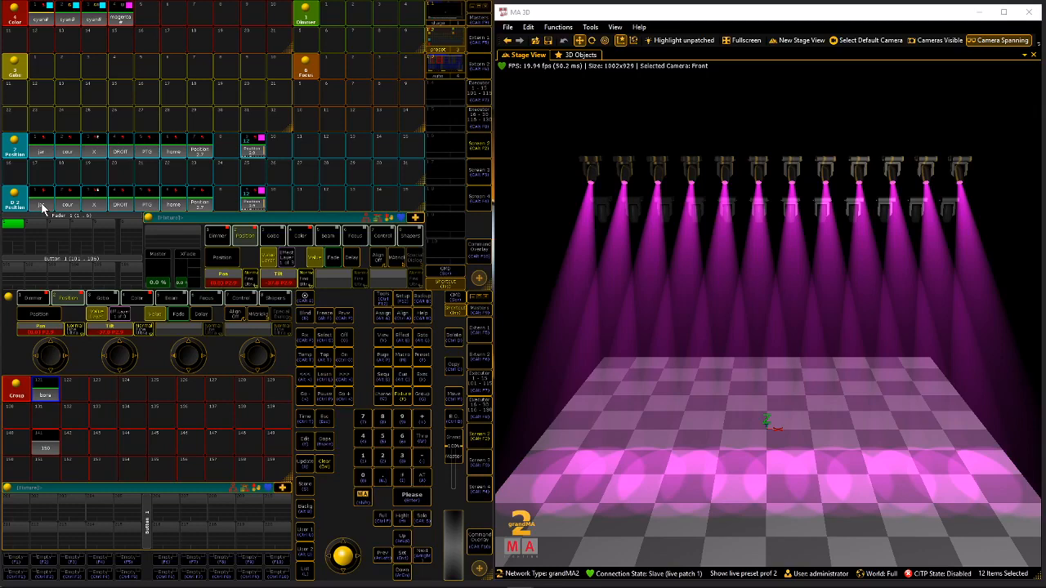
Replace the dynamic preset pool with the All preset pool and give its window a purple frame colour.
left_click(16, 196)
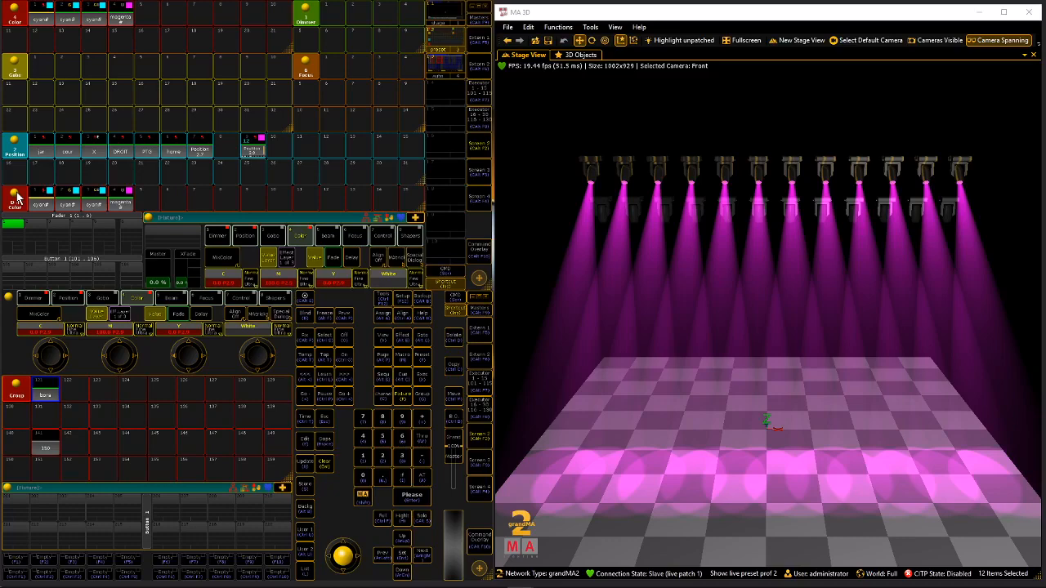
left_click(16, 197)
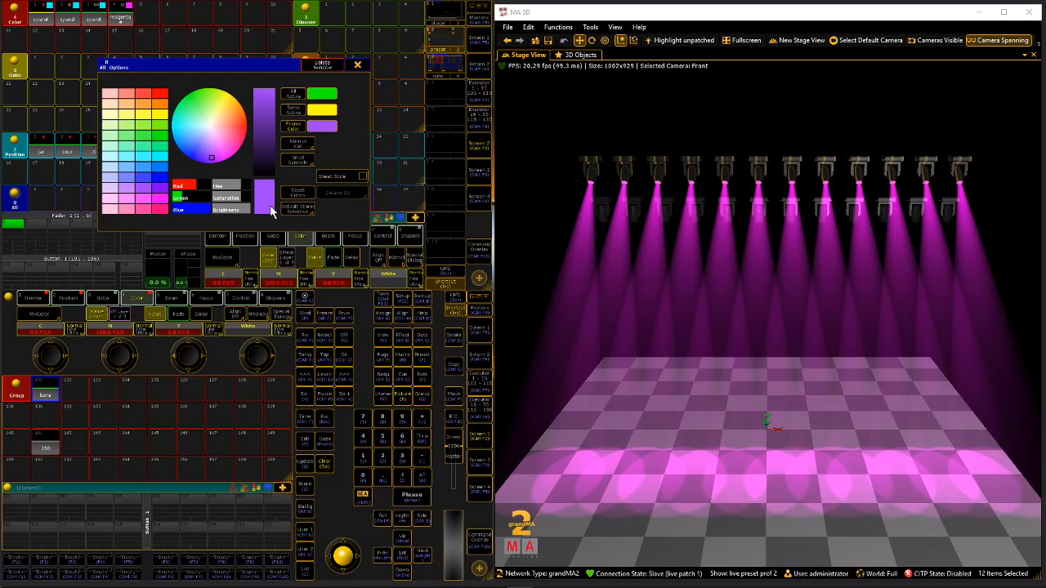
Store red as the fifth Color preset and recall it on the bora group.
left_click(148, 19)
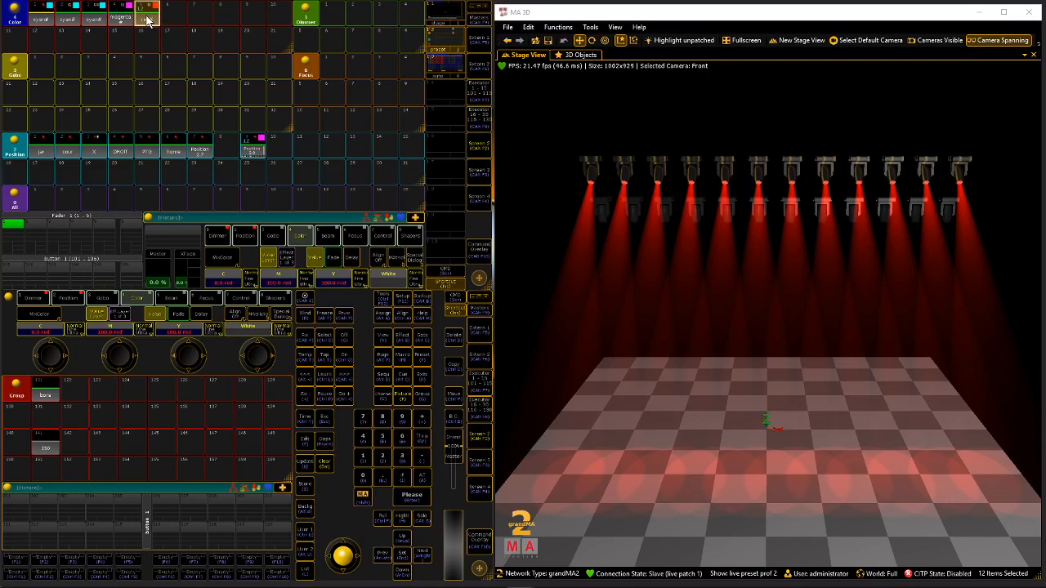
left_click(148, 20)
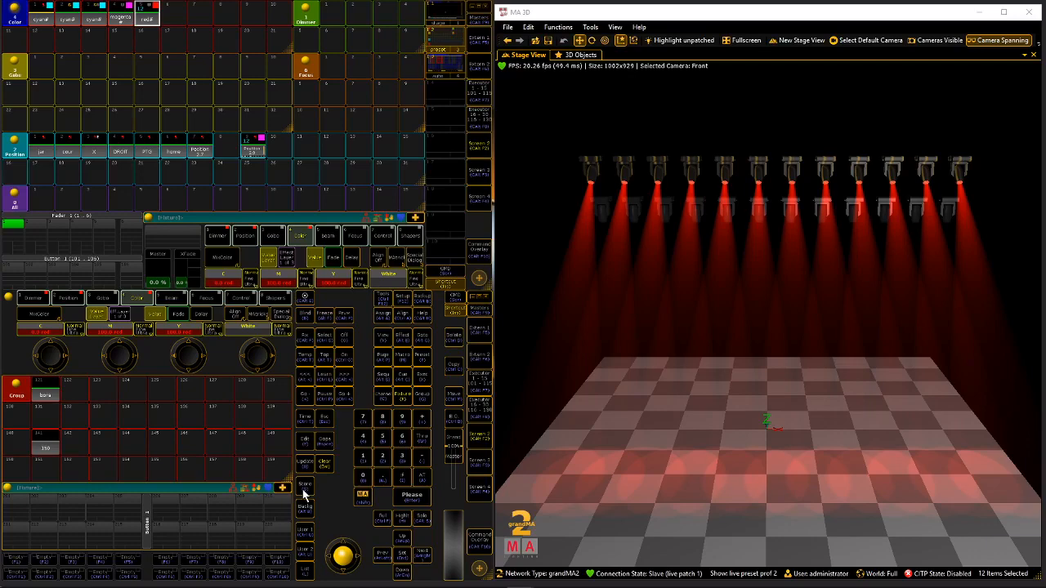
Store the bora group's red look as the first All preset and its version with centred pan and tilt as the second.
left_click(13, 197)
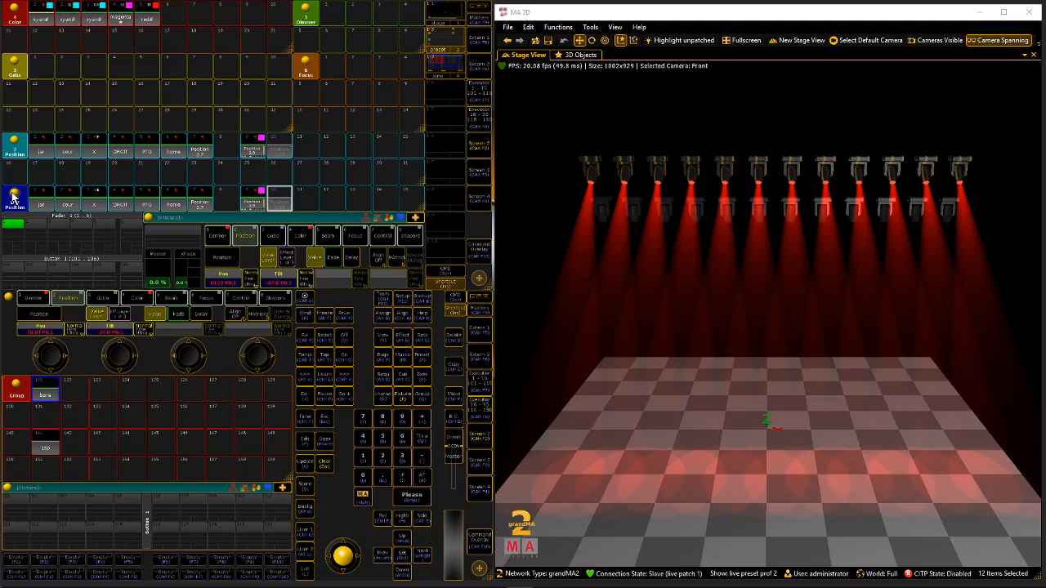
left_click(13, 196)
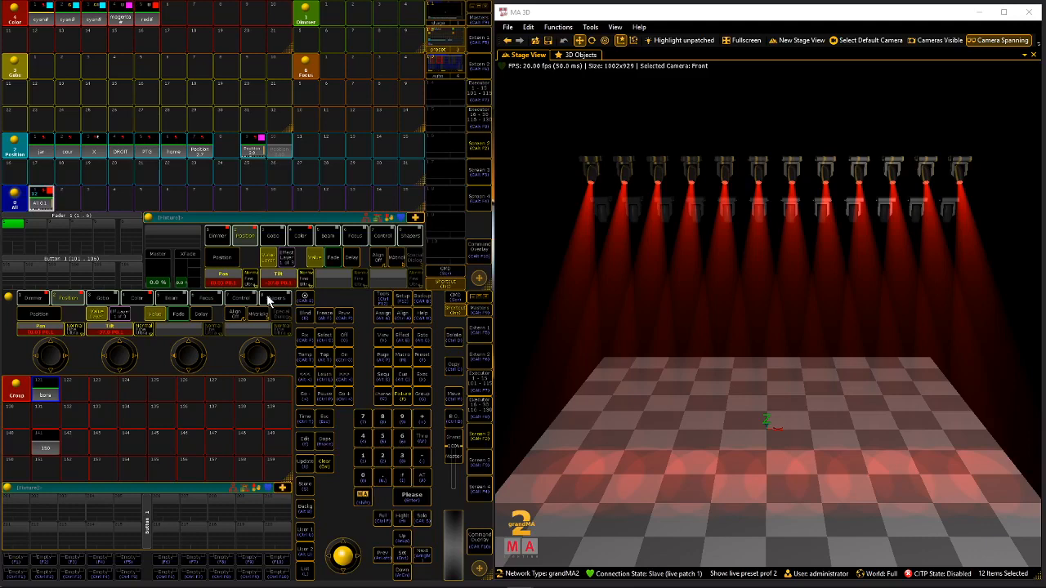
left_click(47, 323)
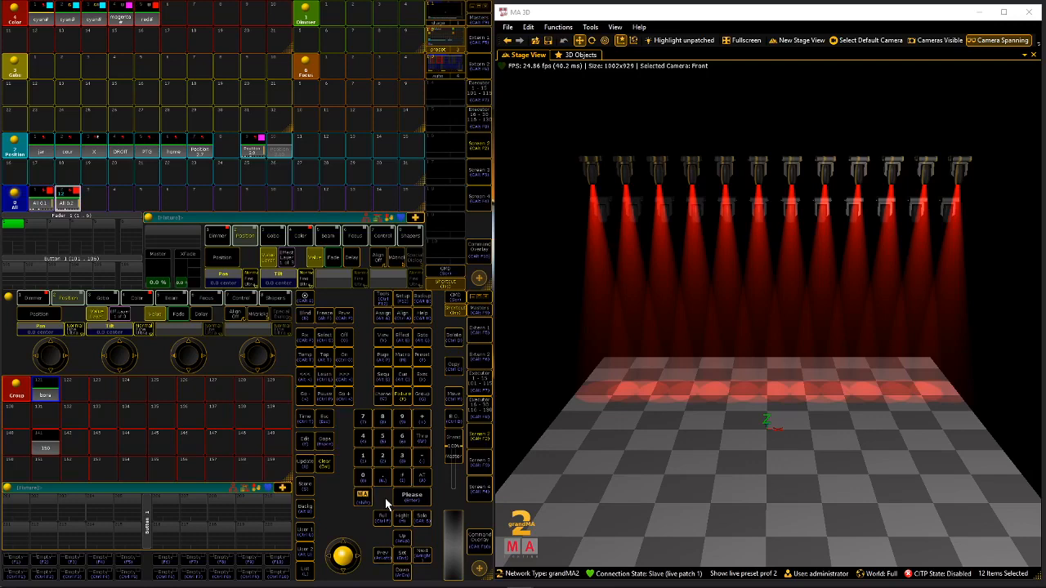
Adjust the bora group's pan and tilt, add a Default preset in the Position pool's second row and reselect the group.
left_click(299, 235)
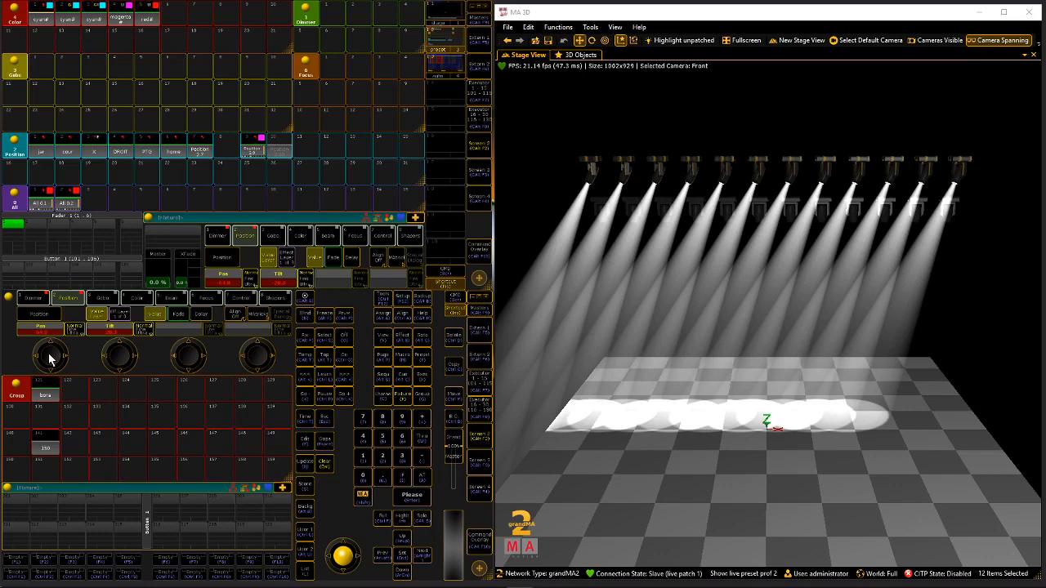
left_click(90, 327)
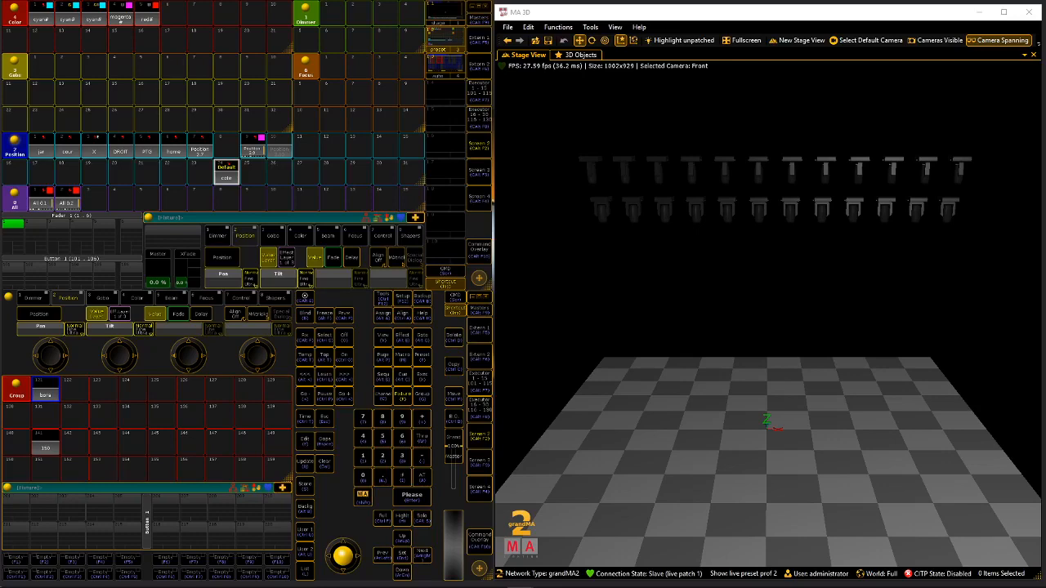
left_click(45, 395)
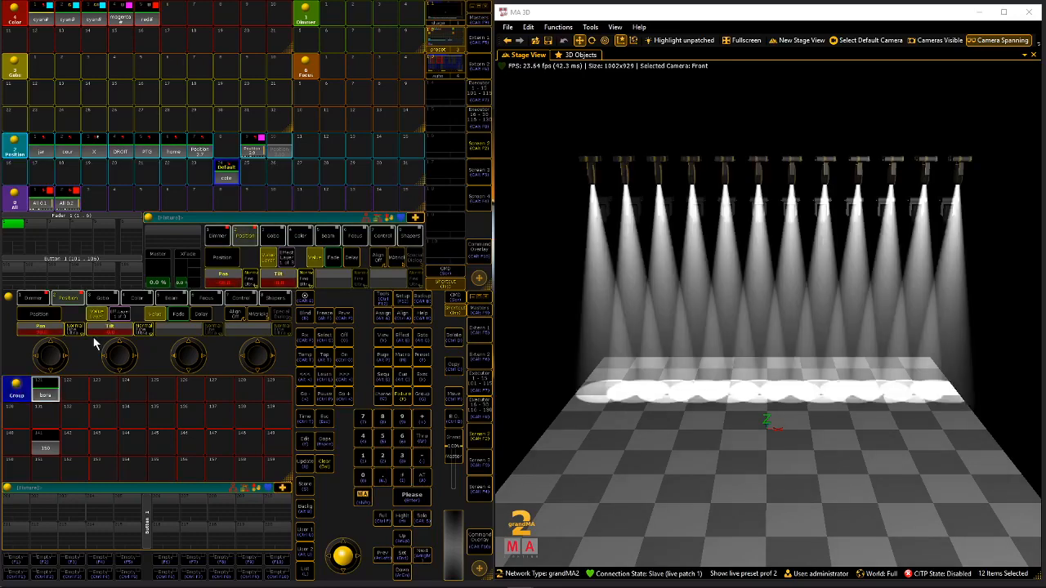
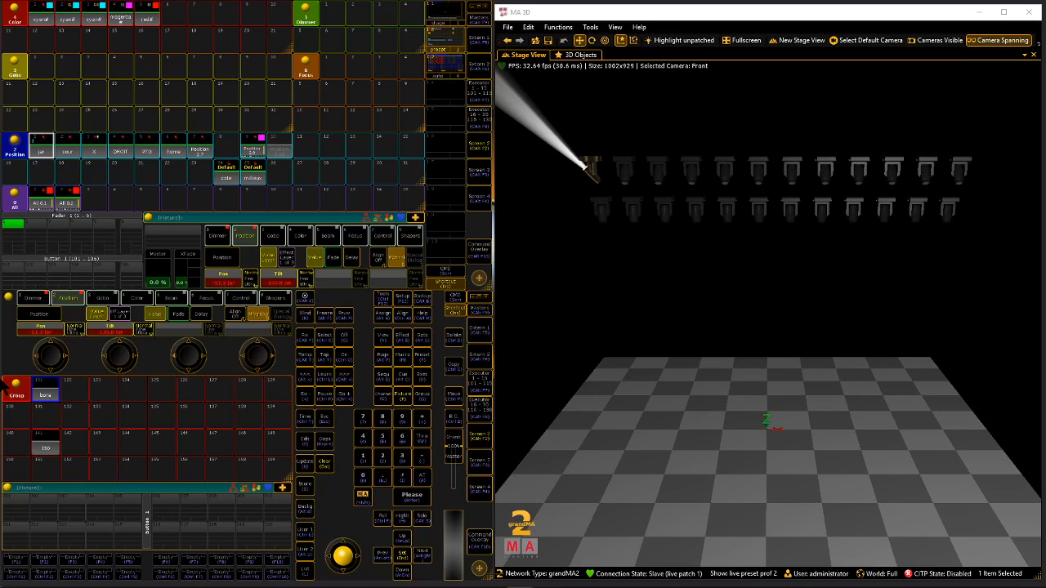
Store one bora fixture's adjusted pan and tilt as the third Default position preset and recall the middle Default preset on the whole bora group.
left_click_drag(4, 387, 0, 388)
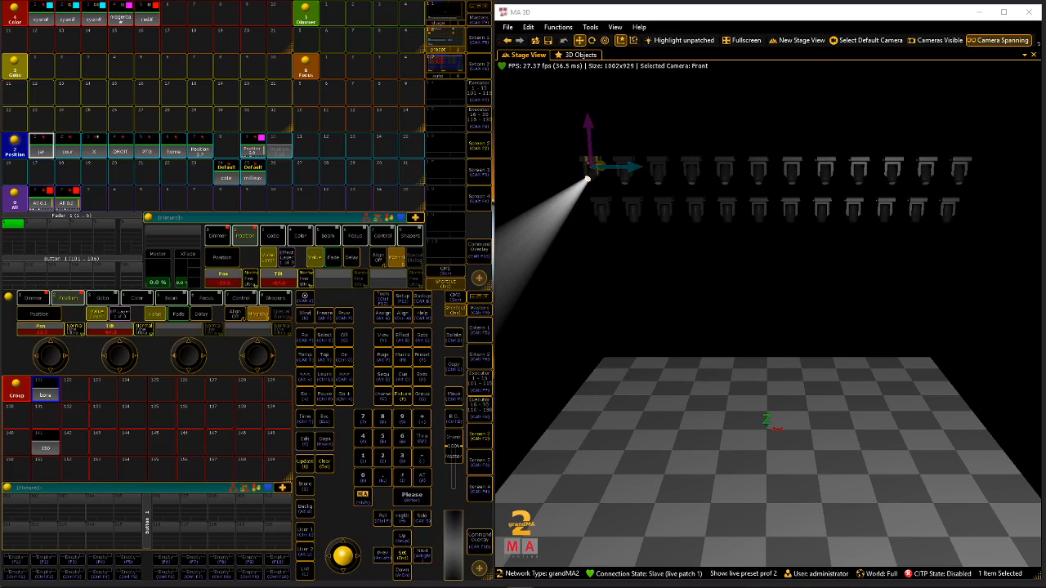
left_click(280, 172)
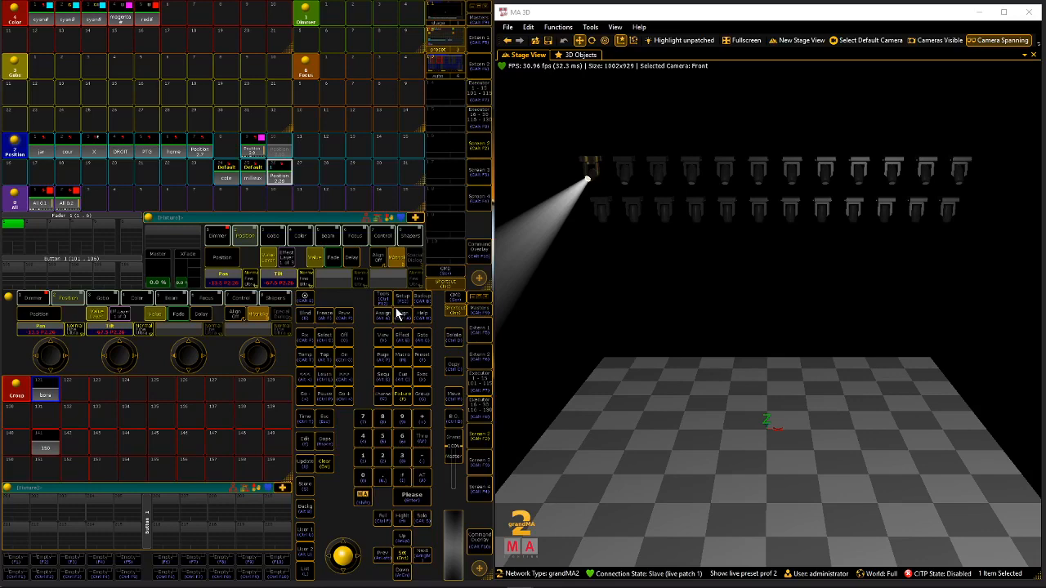
left_click(189, 143)
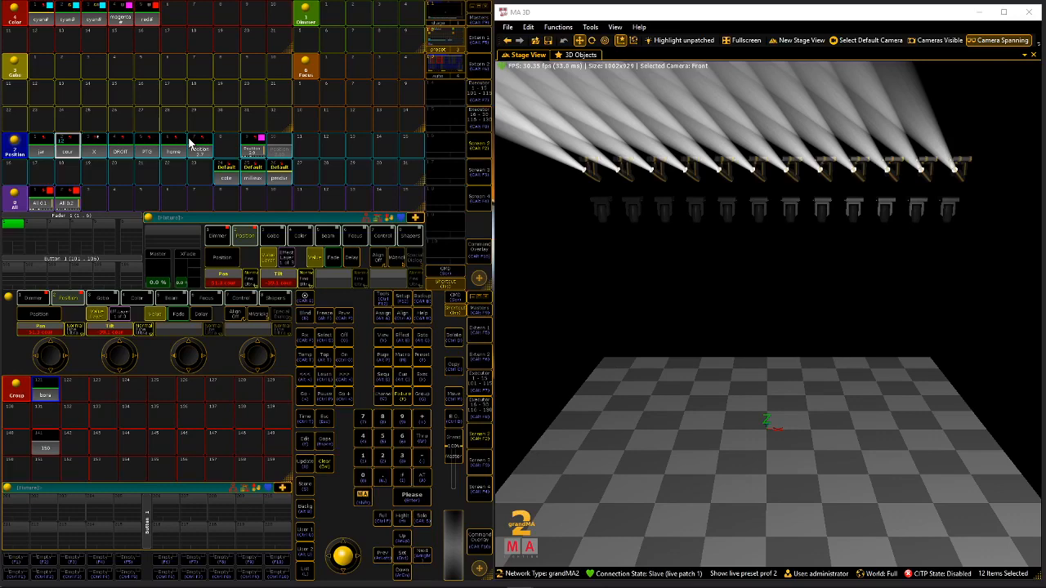
left_click(216, 184)
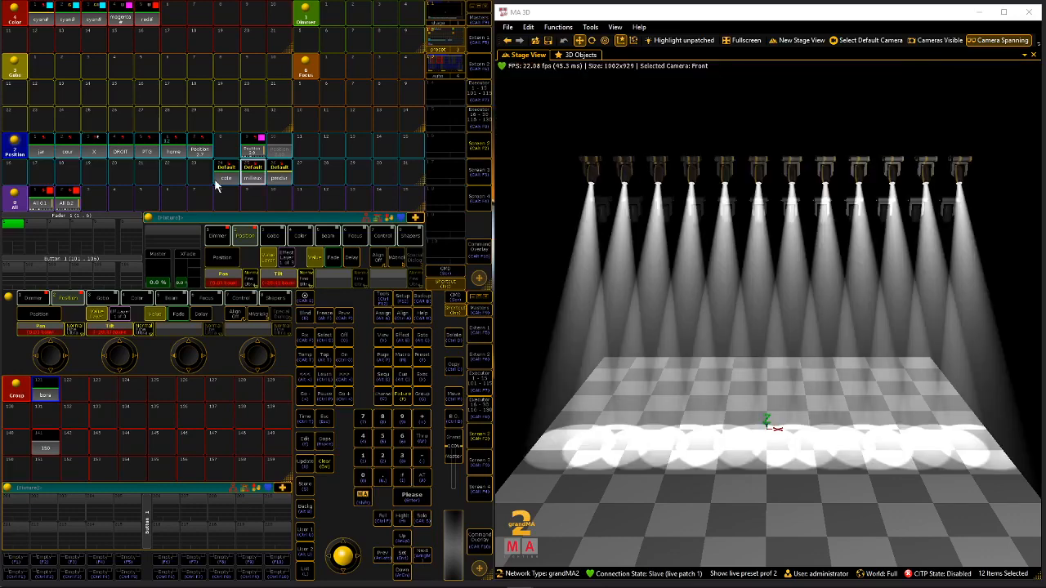